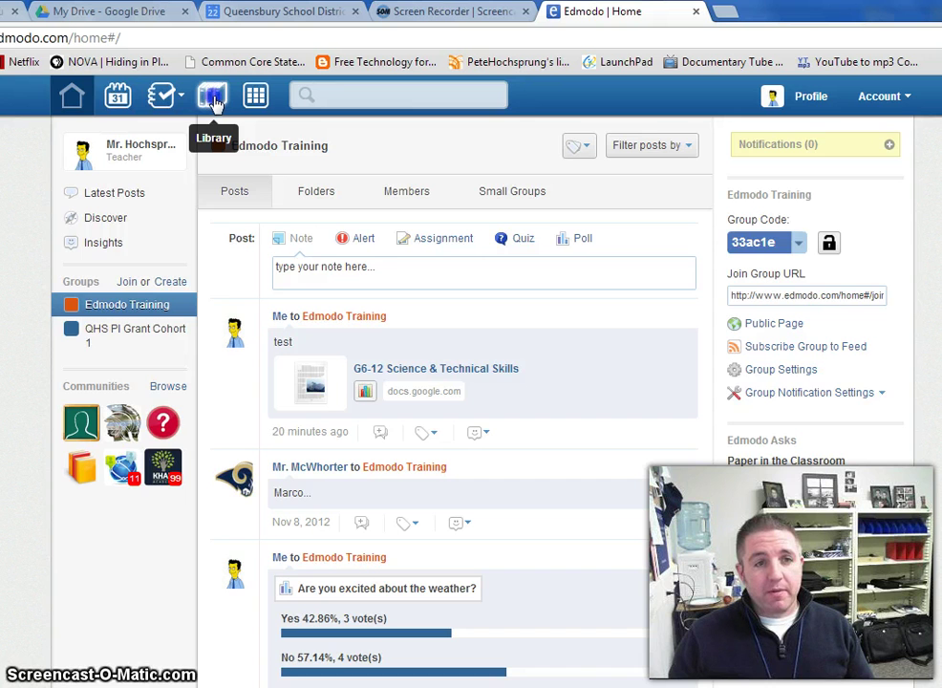
Connect the Library to Google Docs using the school Google account and grant Edmodo the requested access.
{"action": "left_click", "coordinate": [213, 98]}
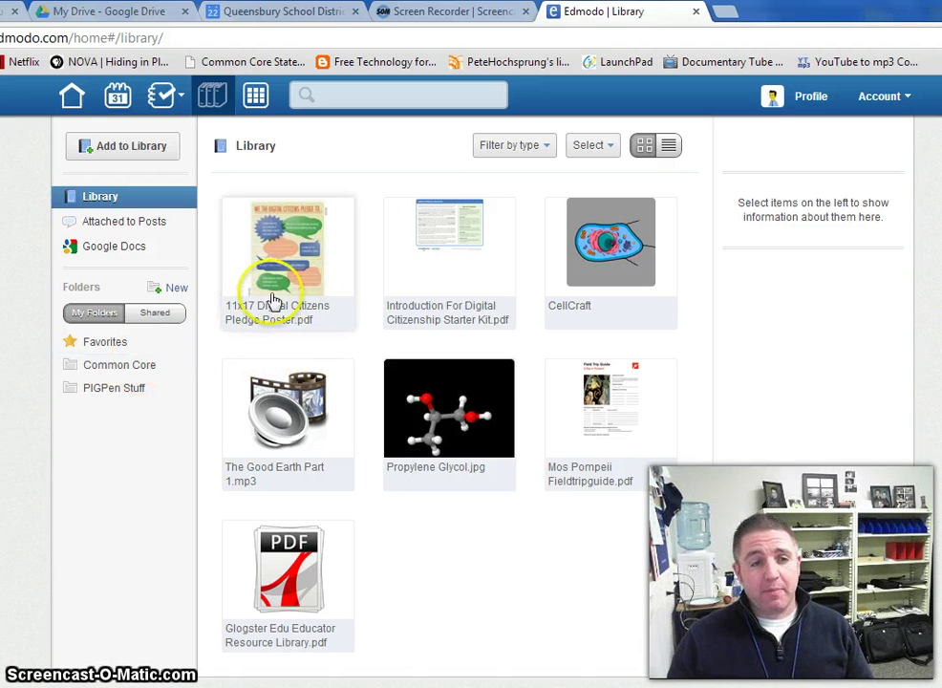
{"action": "left_click", "coordinate": [131, 249]}
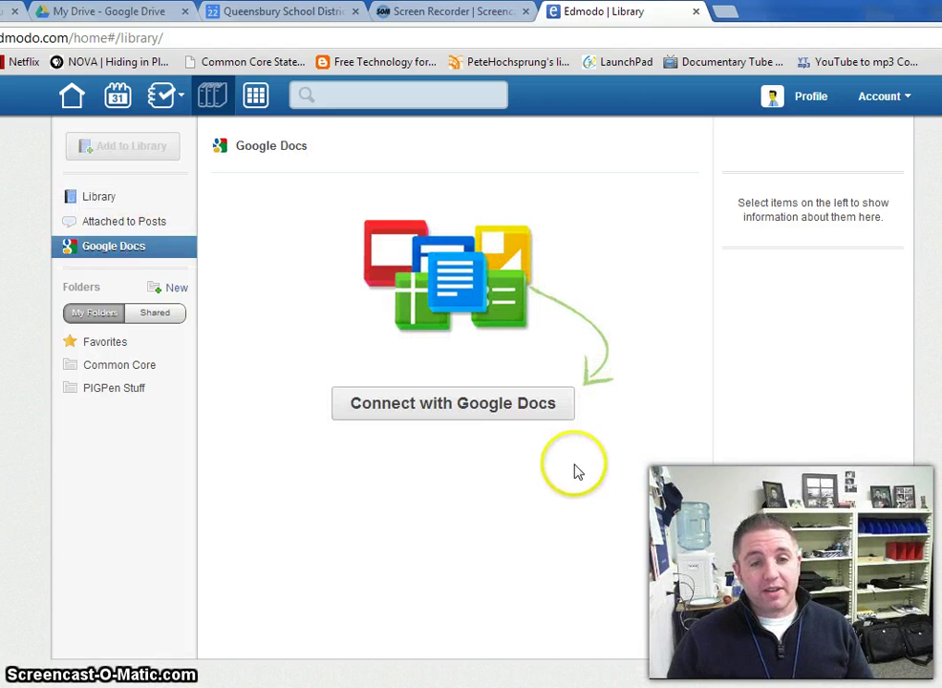
{"action": "left_click", "coordinate": [461, 407]}
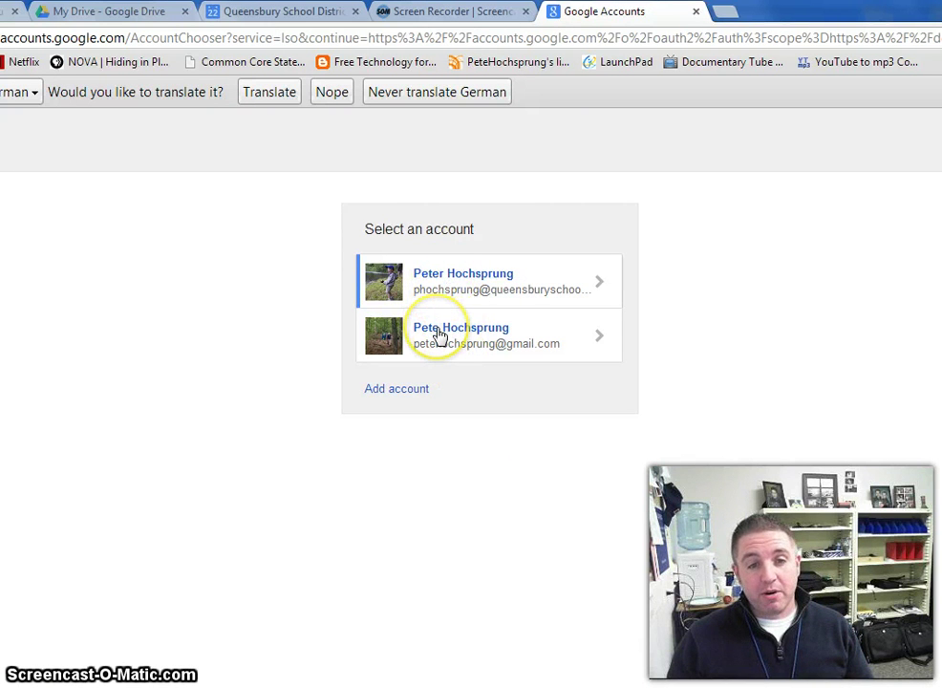
{"action": "left_click", "coordinate": [441, 281]}
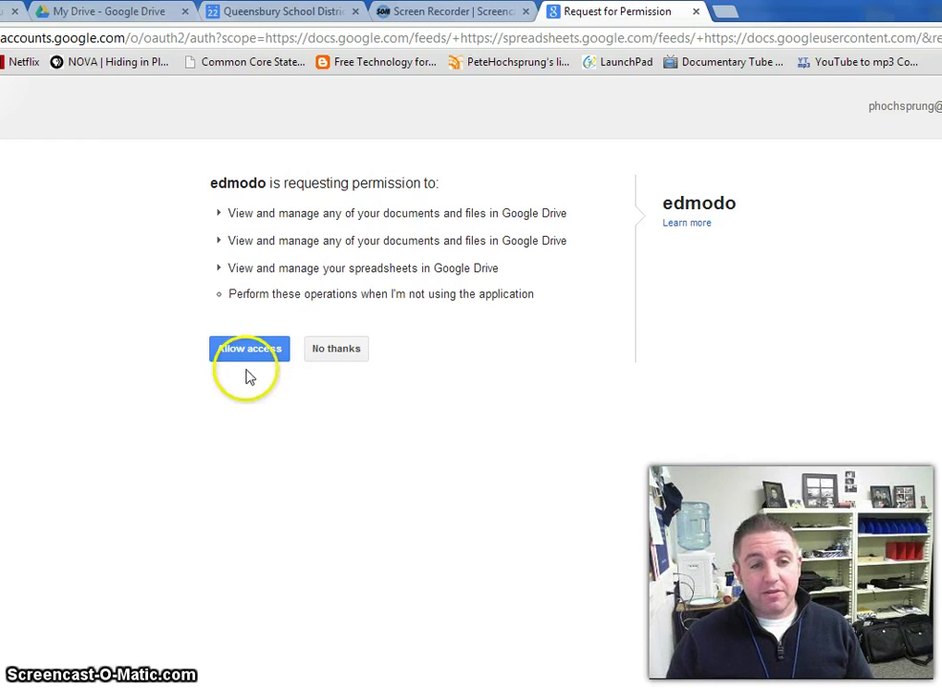
{"action": "left_click", "coordinate": [256, 356]}
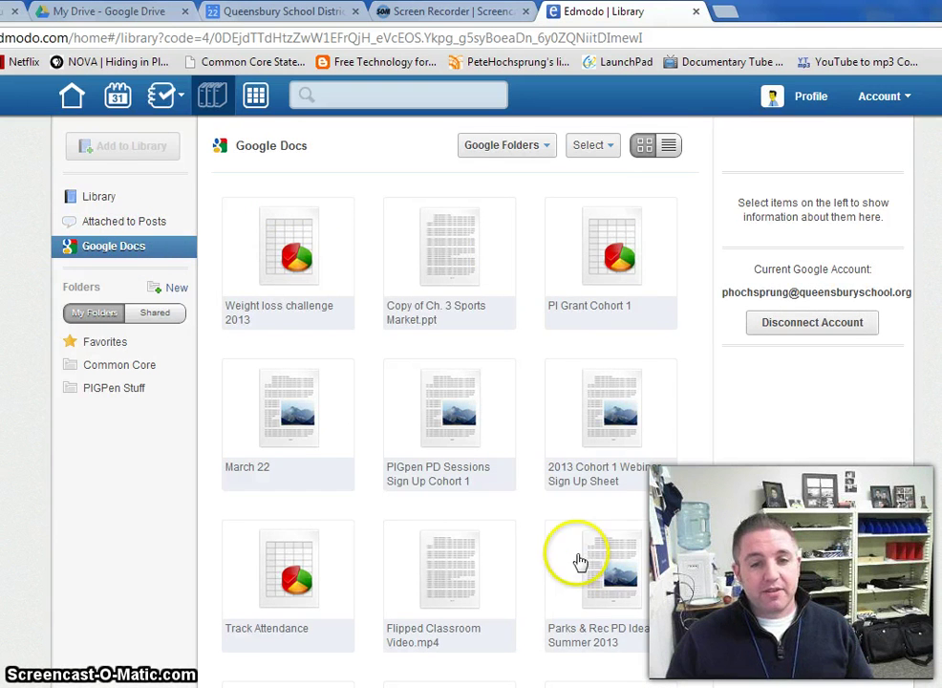
Browse the connected Google Docs and filter them to the Common Core Standards Google folder.
{"action": "scroll", "coordinate": [577, 574], "scroll_direction": "down", "scroll_amount": 9}
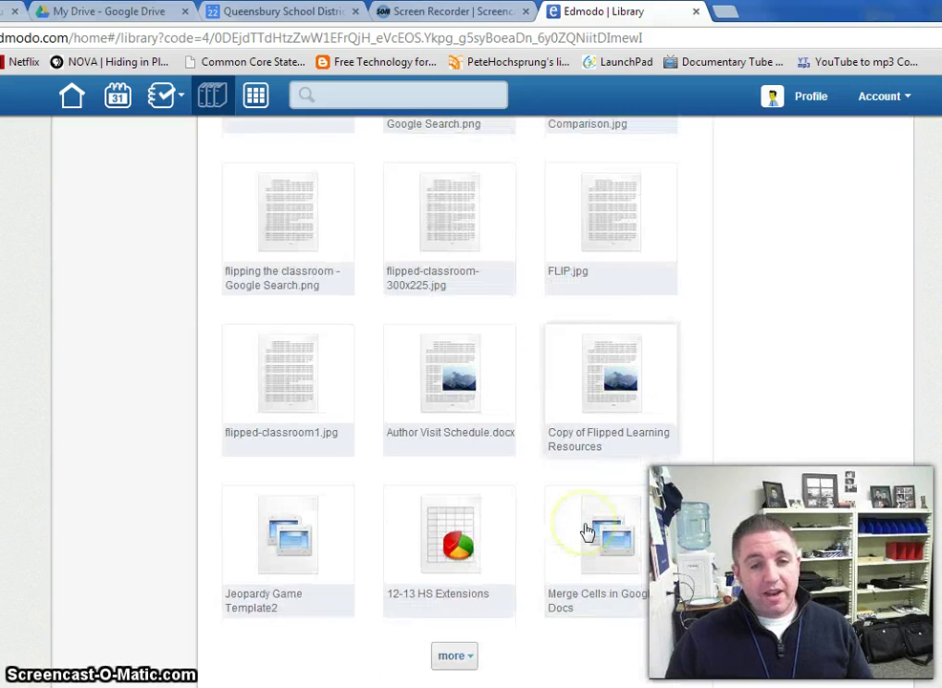
{"action": "scroll", "coordinate": [588, 532], "scroll_direction": "up", "scroll_amount": 10}
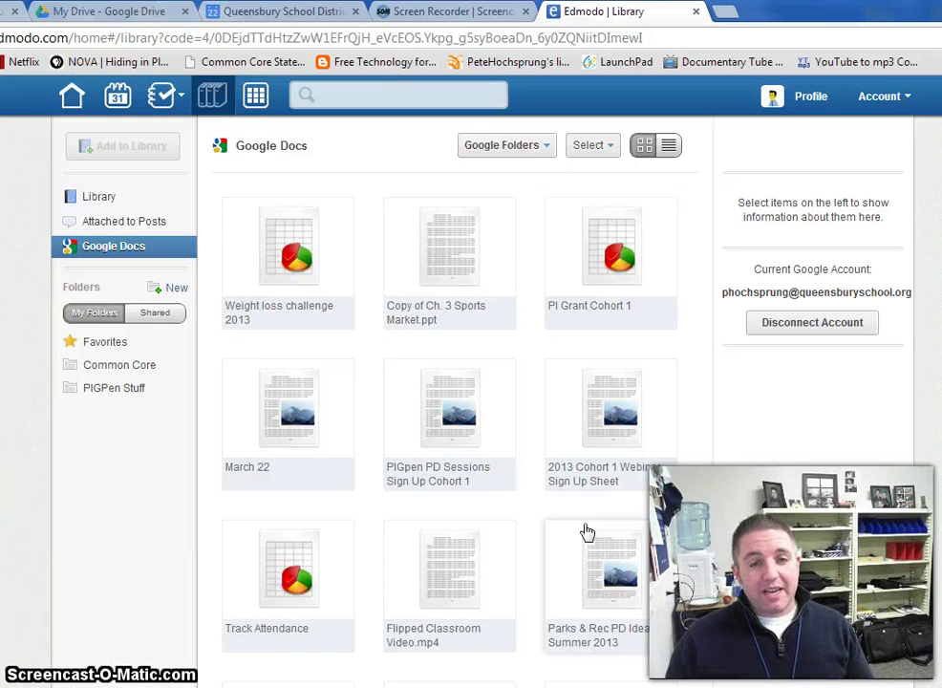
{"action": "scroll", "coordinate": [425, 315], "scroll_direction": "down", "scroll_amount": 6}
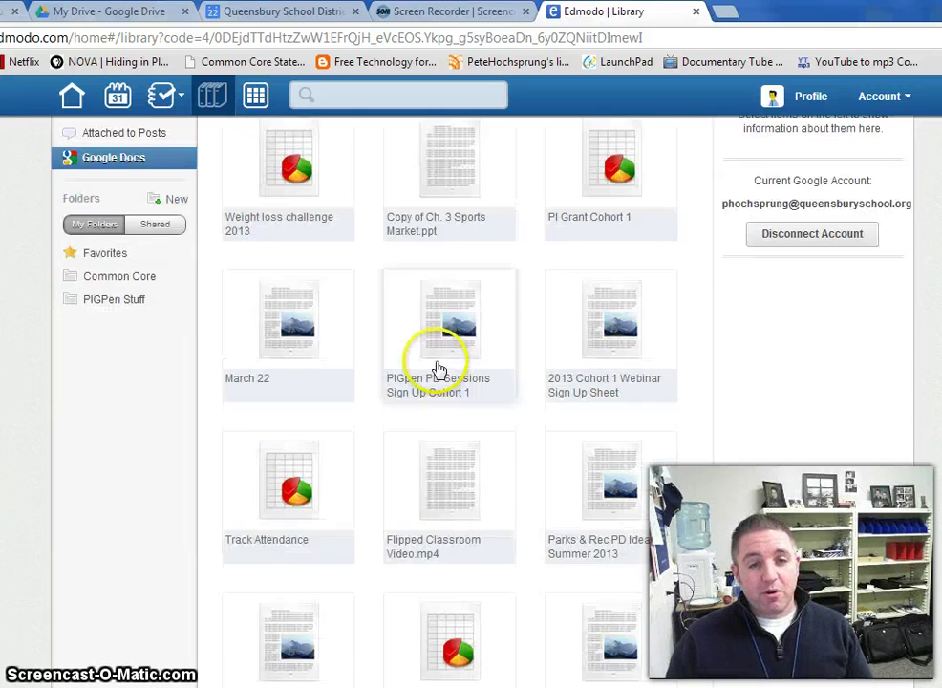
{"action": "scroll", "coordinate": [458, 418], "scroll_direction": "down", "scroll_amount": 3}
{"action": "scroll", "coordinate": [458, 419], "scroll_direction": "up", "scroll_amount": 8}
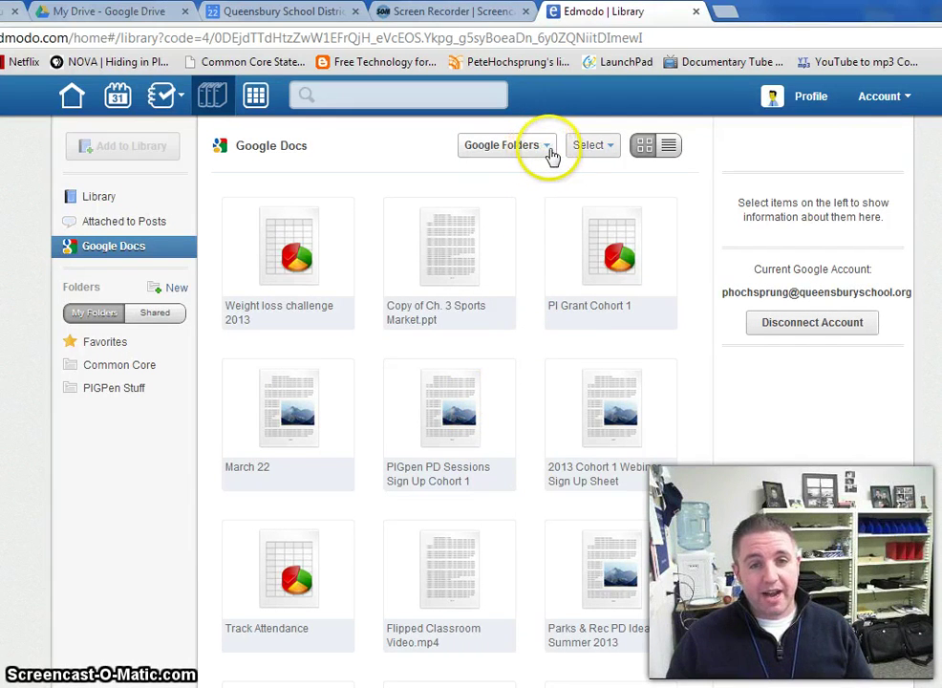
{"action": "left_click", "coordinate": [543, 148]}
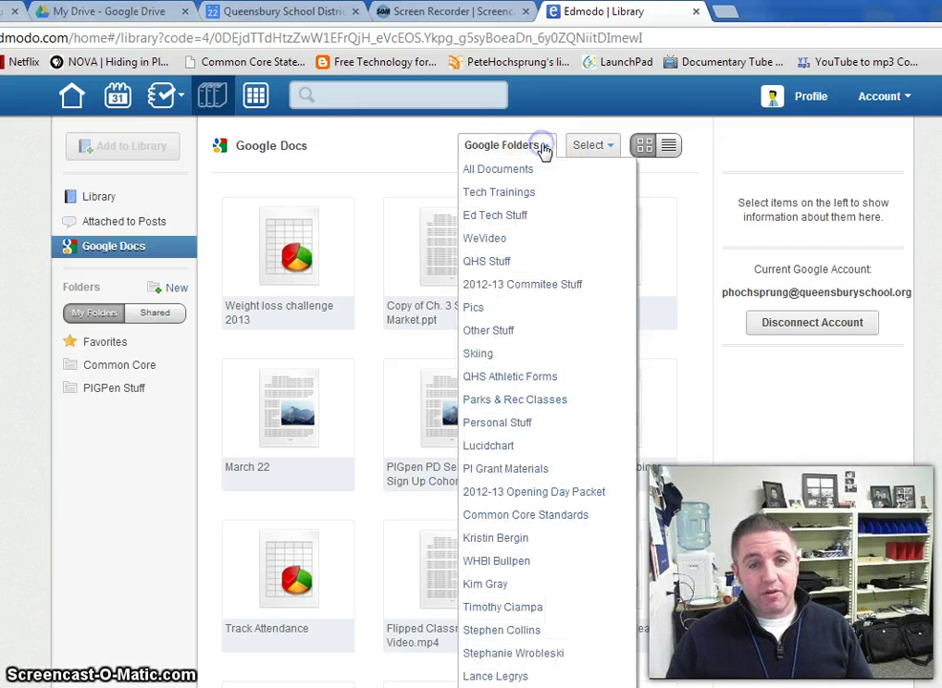
{"action": "scroll", "coordinate": [504, 441], "scroll_direction": "down", "scroll_amount": 4}
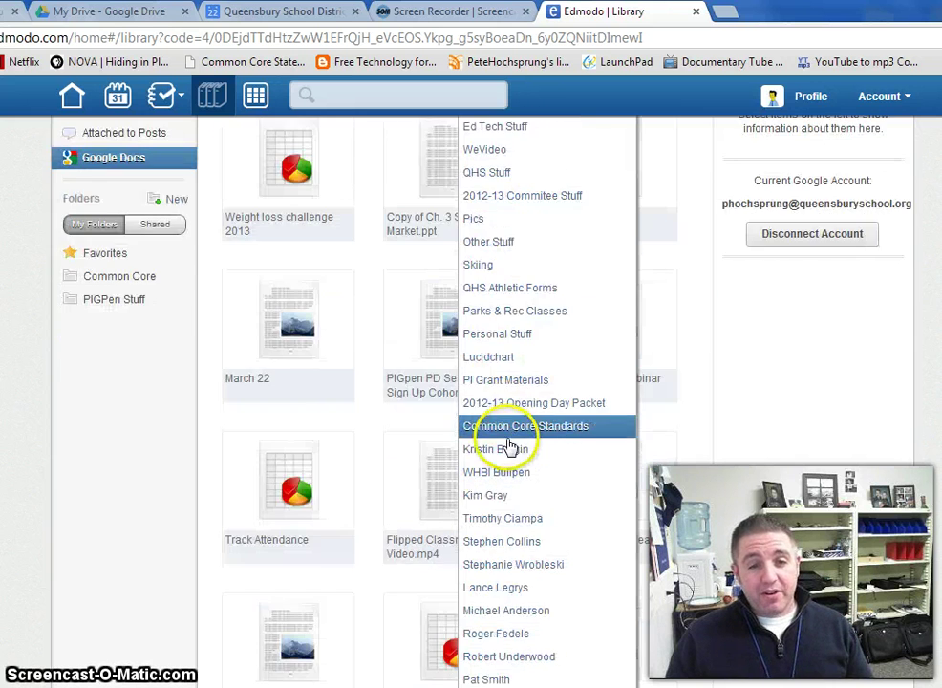
{"action": "scroll", "coordinate": [524, 499], "scroll_direction": "down", "scroll_amount": 2}
{"action": "scroll", "coordinate": [524, 498], "scroll_direction": "up", "scroll_amount": 5}
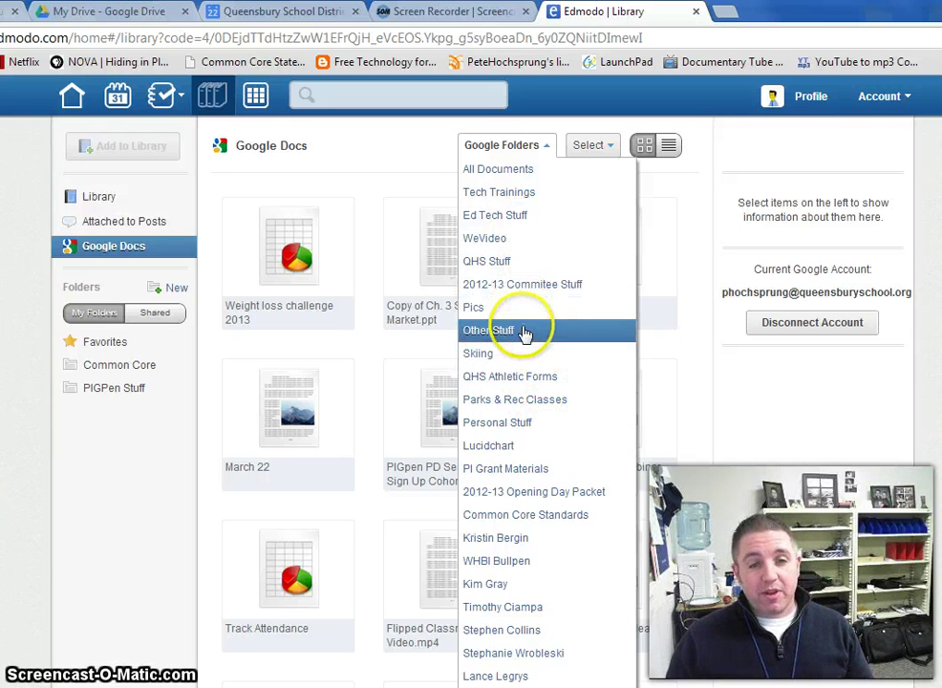
{"action": "left_click", "coordinate": [574, 516]}
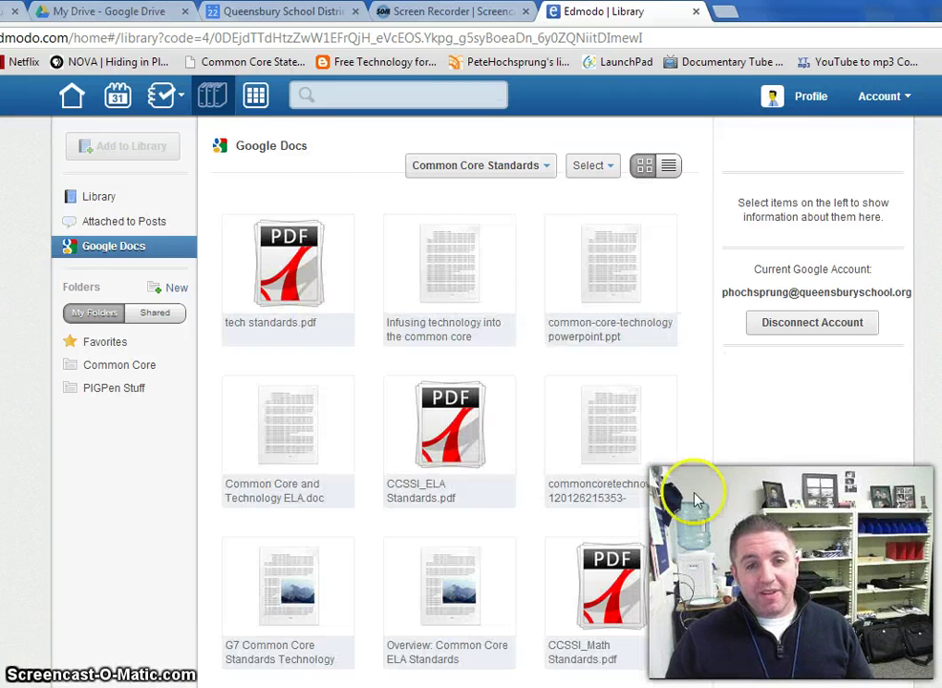
Add Common Core and Technology ELA.doc from the Google Docs list to the Common Core library folder.
{"action": "scroll", "coordinate": [559, 315], "scroll_direction": "down", "scroll_amount": 5}
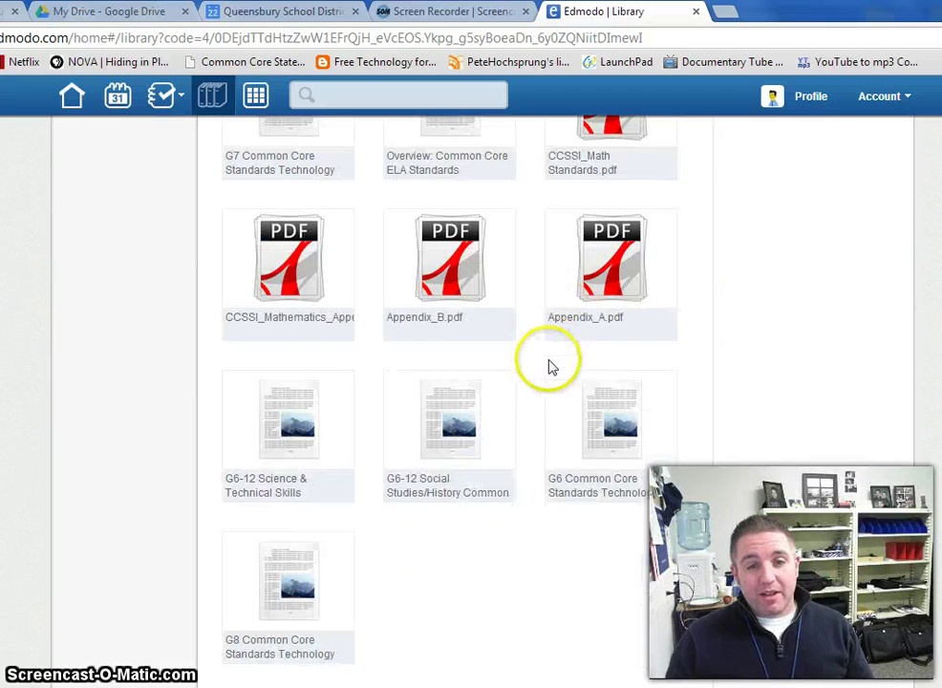
{"action": "scroll", "coordinate": [550, 368], "scroll_direction": "up", "scroll_amount": 3}
{"action": "scroll", "coordinate": [550, 370], "scroll_direction": "up", "scroll_amount": 3}
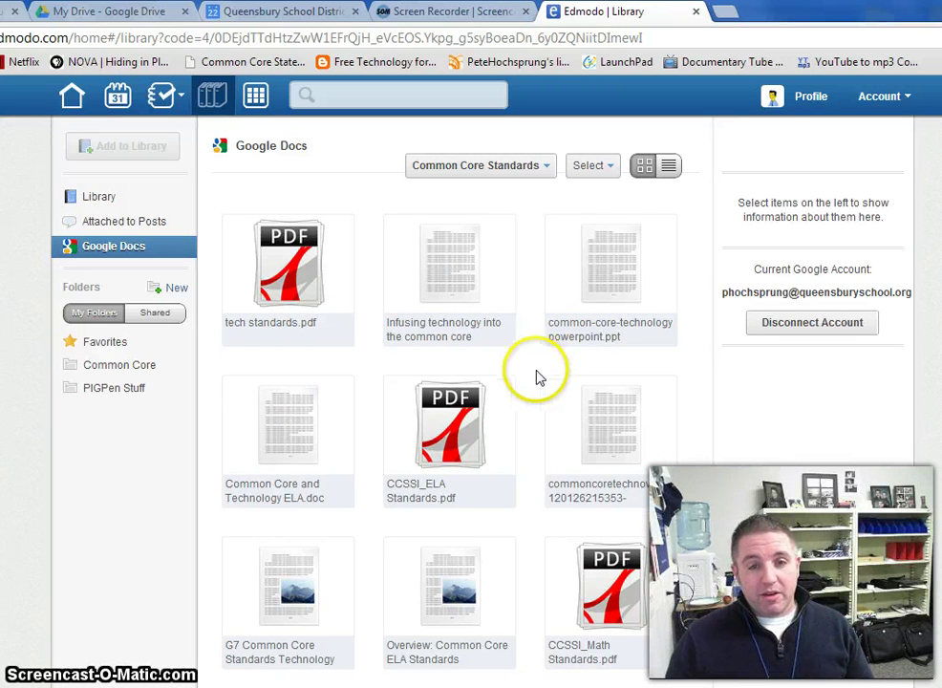
{"action": "left_click", "coordinate": [396, 461]}
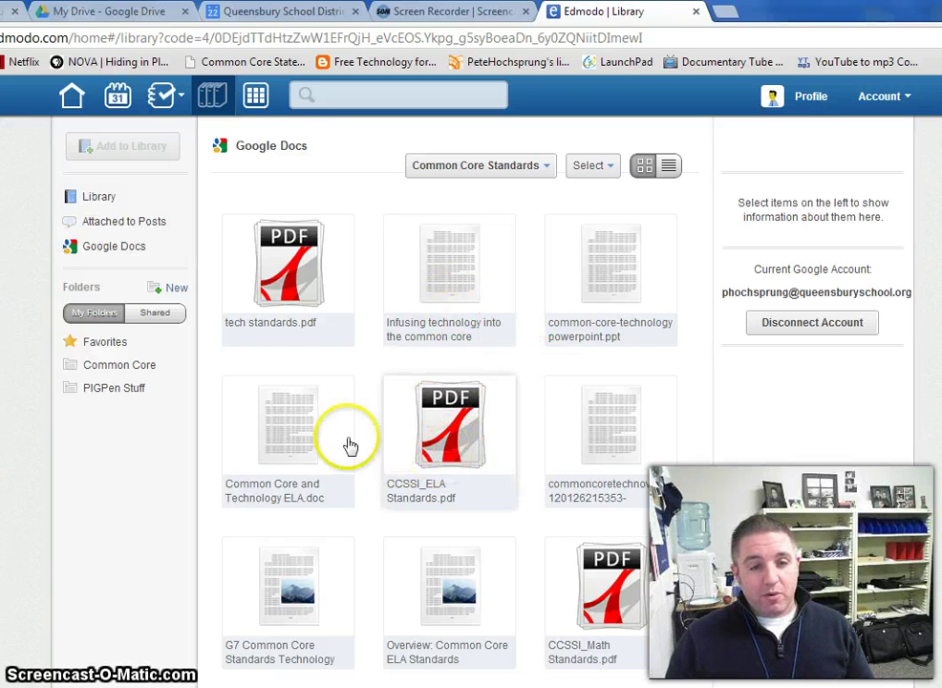
{"action": "left_click", "coordinate": [293, 437]}
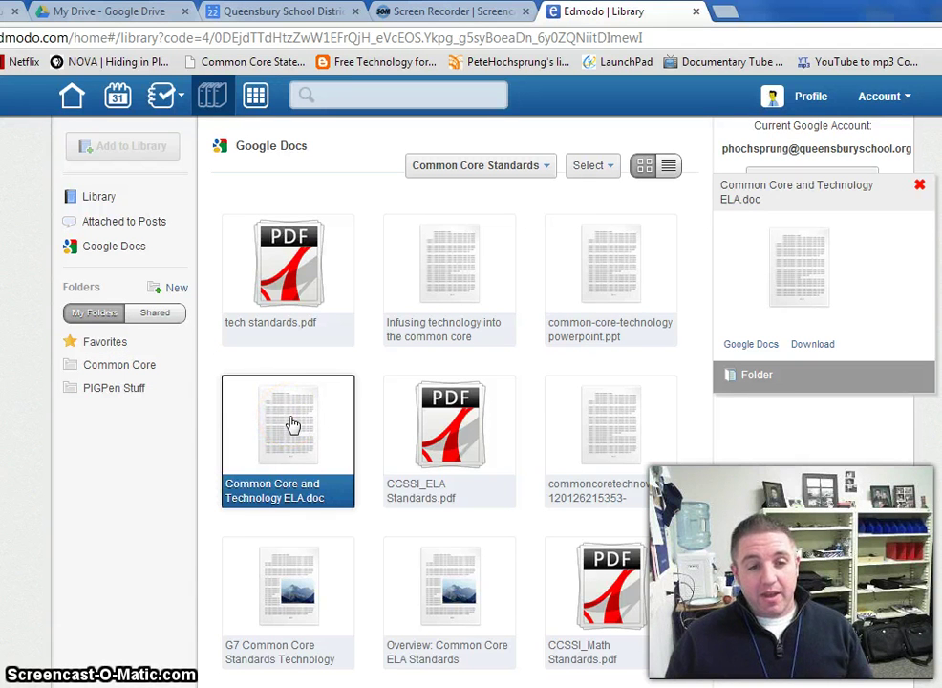
{"action": "left_click", "coordinate": [756, 378]}
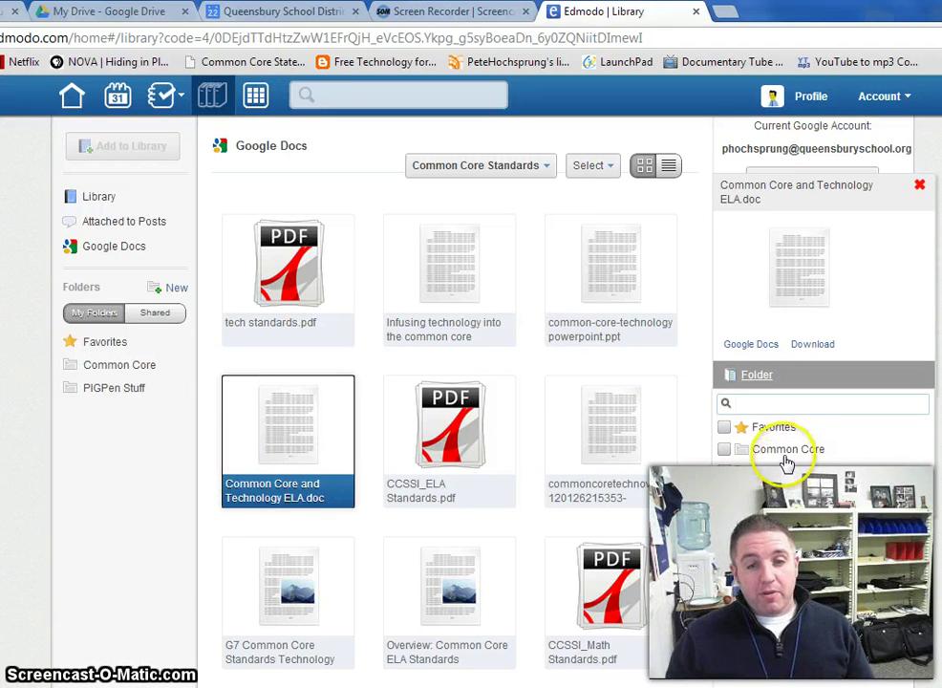
{"action": "left_click", "coordinate": [725, 449]}
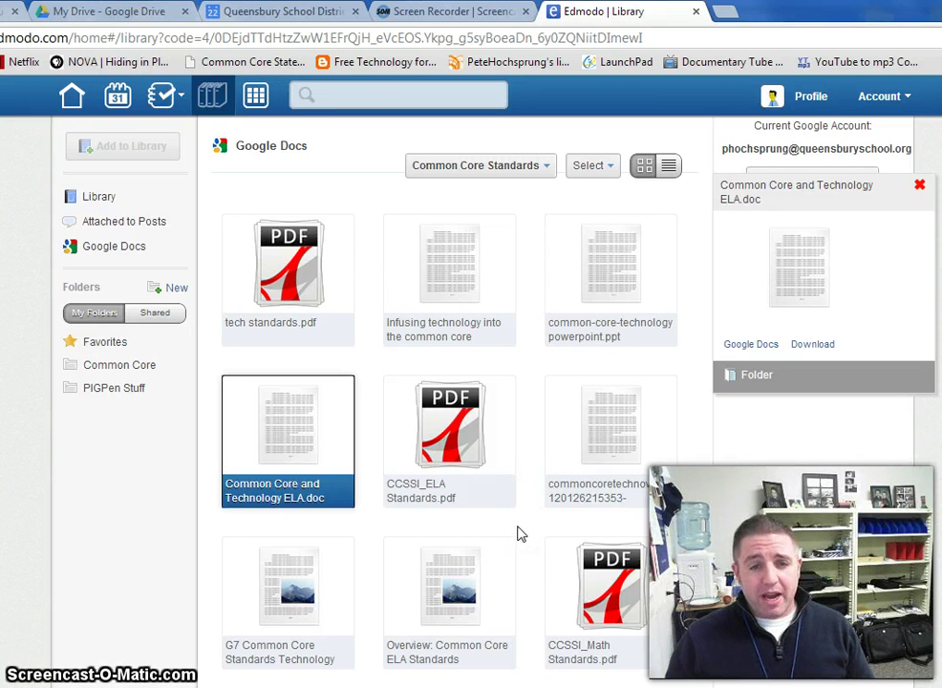
Add G6-12 Social Studies/History Common Core to the selection and assign both selected documents to the Common Core folder.
{"action": "scroll", "coordinate": [529, 473], "scroll_direction": "down", "scroll_amount": 2}
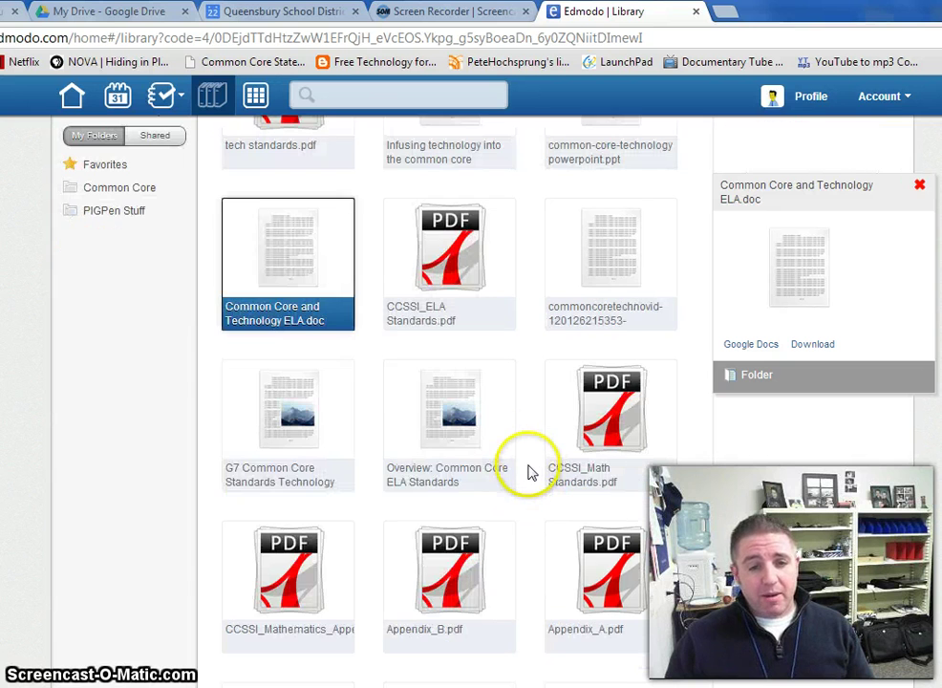
{"action": "scroll", "coordinate": [483, 498], "scroll_direction": "down", "scroll_amount": 3}
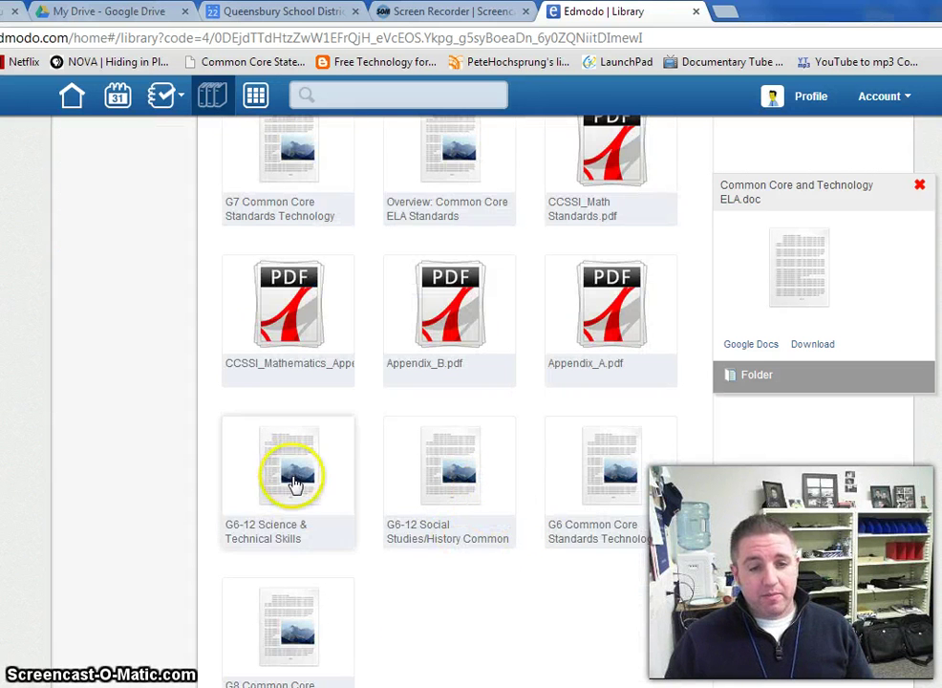
{"action": "left_click", "coordinate": [446, 482]}
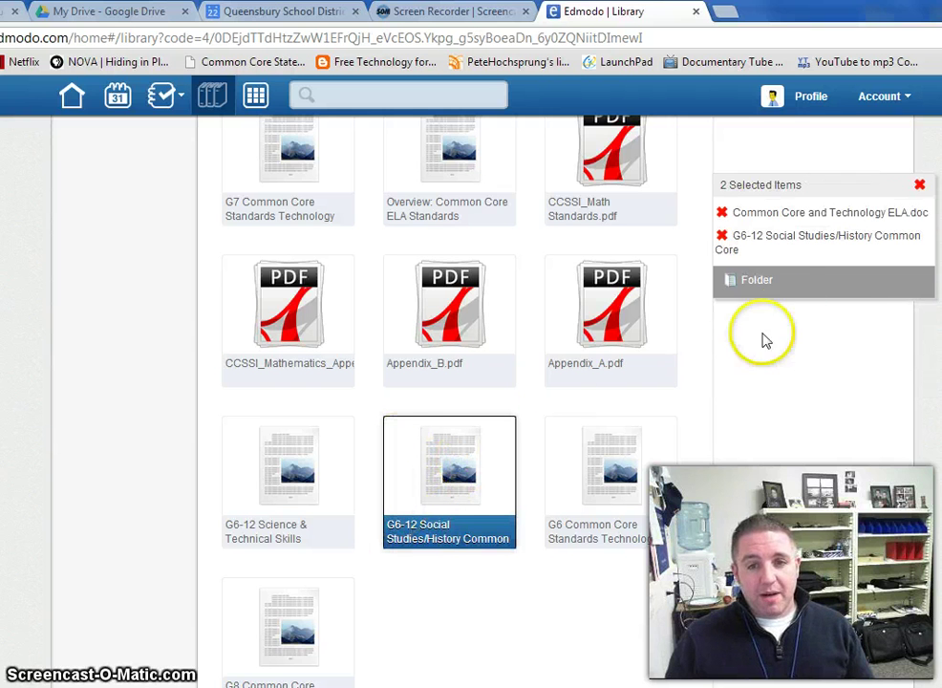
{"action": "left_click", "coordinate": [760, 280]}
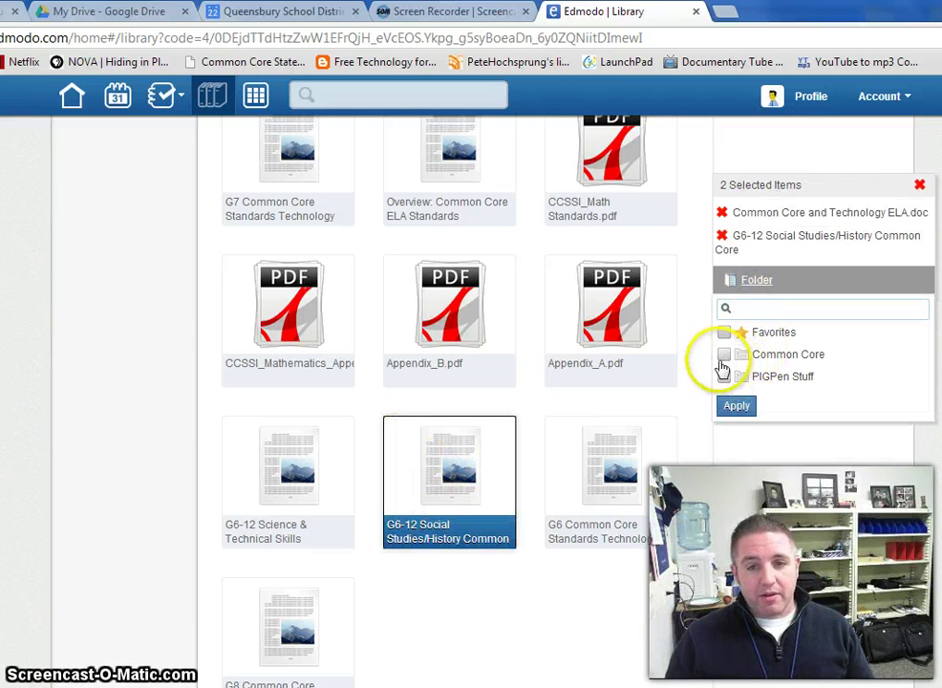
{"action": "left_click", "coordinate": [735, 408]}
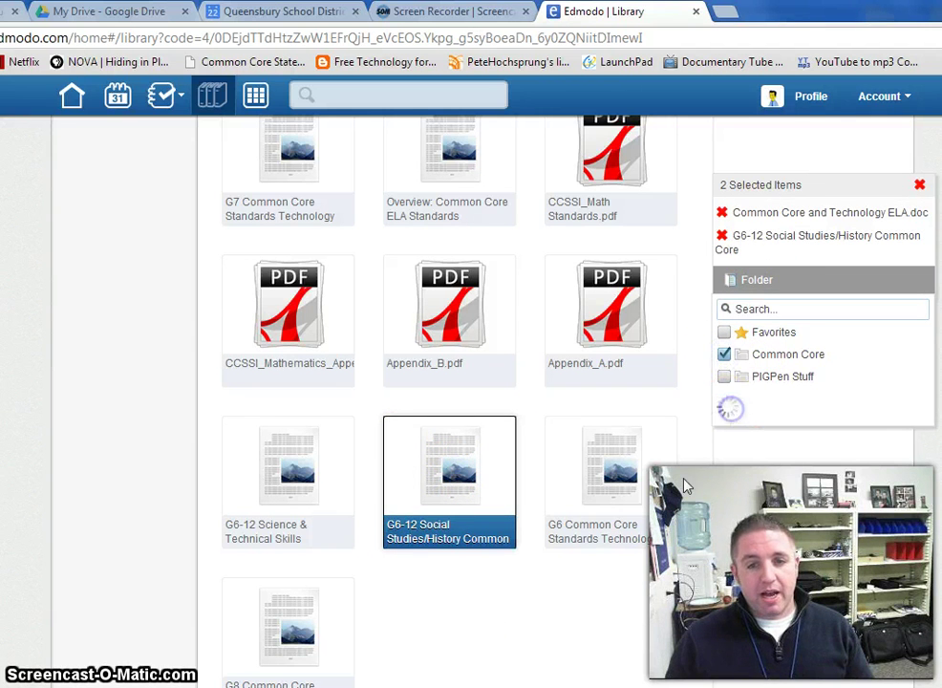
Open the Common Core library folder and remove the duplicate Common Core and Technology ELA.doc from it.
{"action": "scroll", "coordinate": [539, 638], "scroll_direction": "up", "scroll_amount": 5}
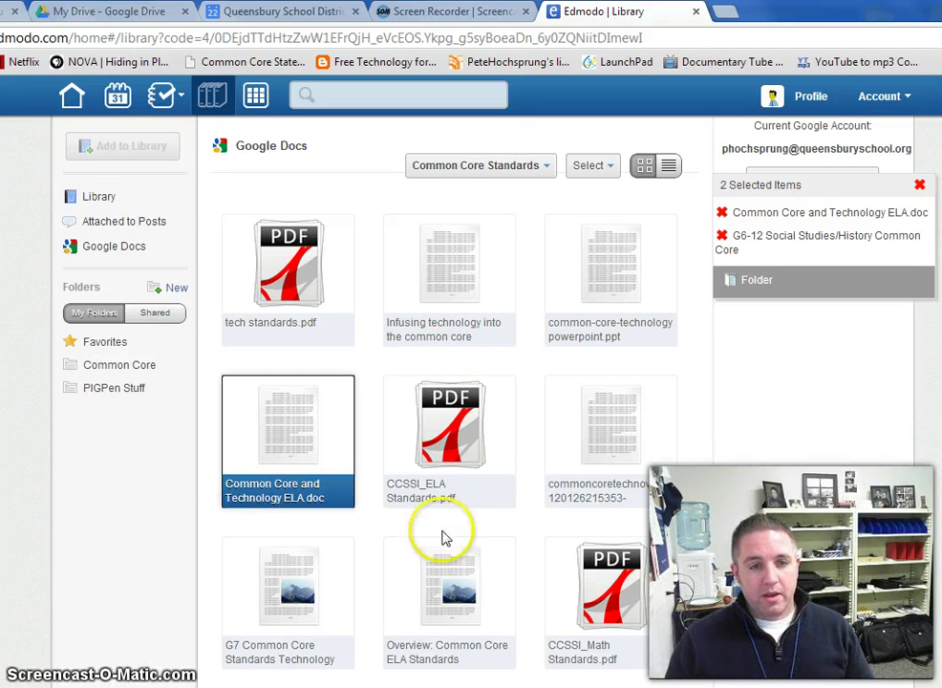
{"action": "left_click", "coordinate": [124, 369]}
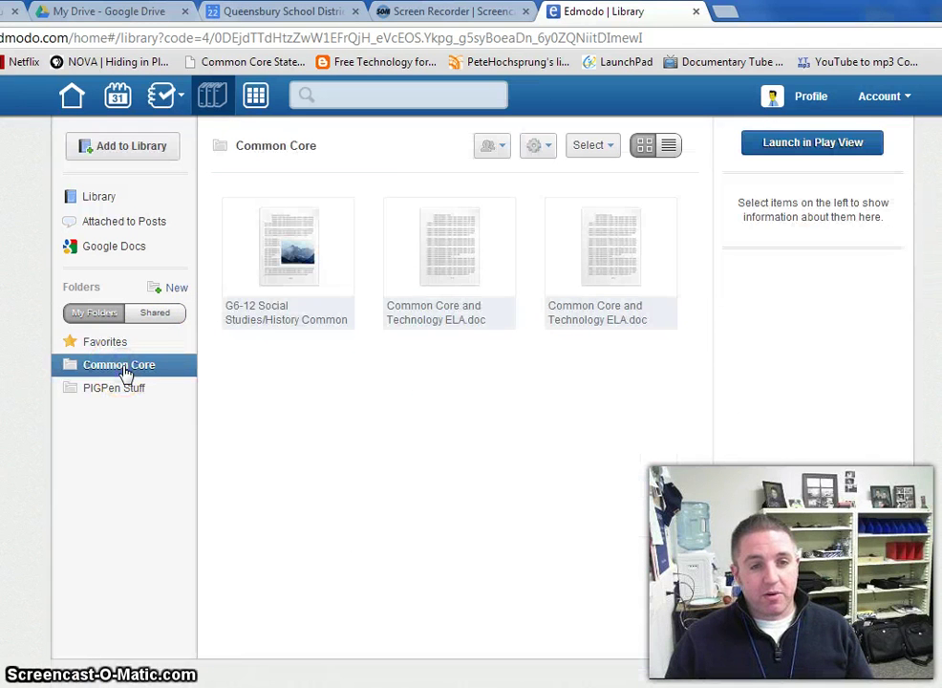
{"action": "left_click", "coordinate": [602, 260]}
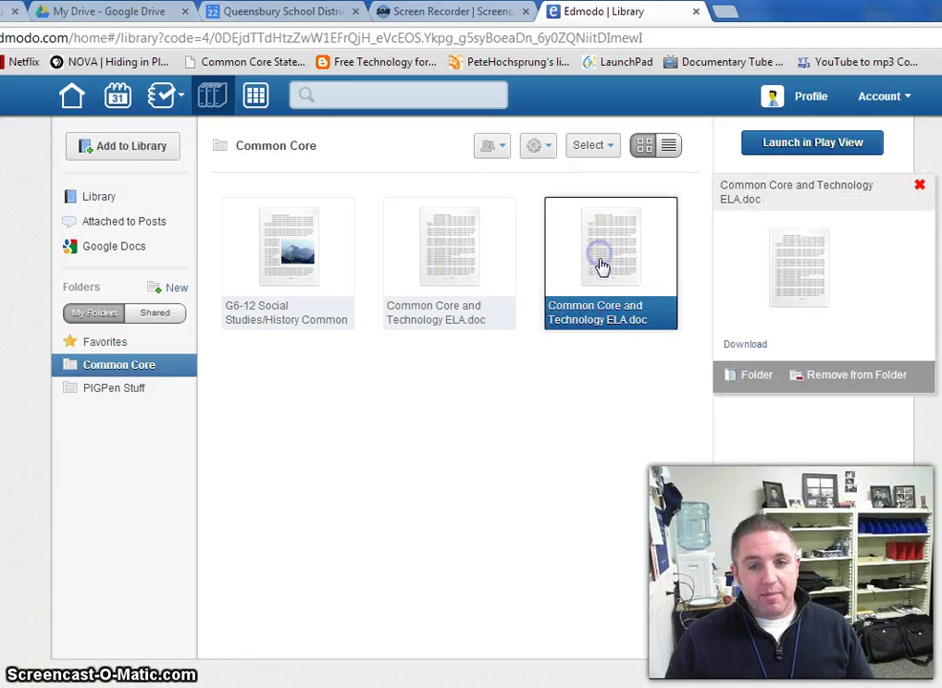
{"action": "left_click", "coordinate": [819, 377]}
{"action": "left_click", "coordinate": [467, 234]}
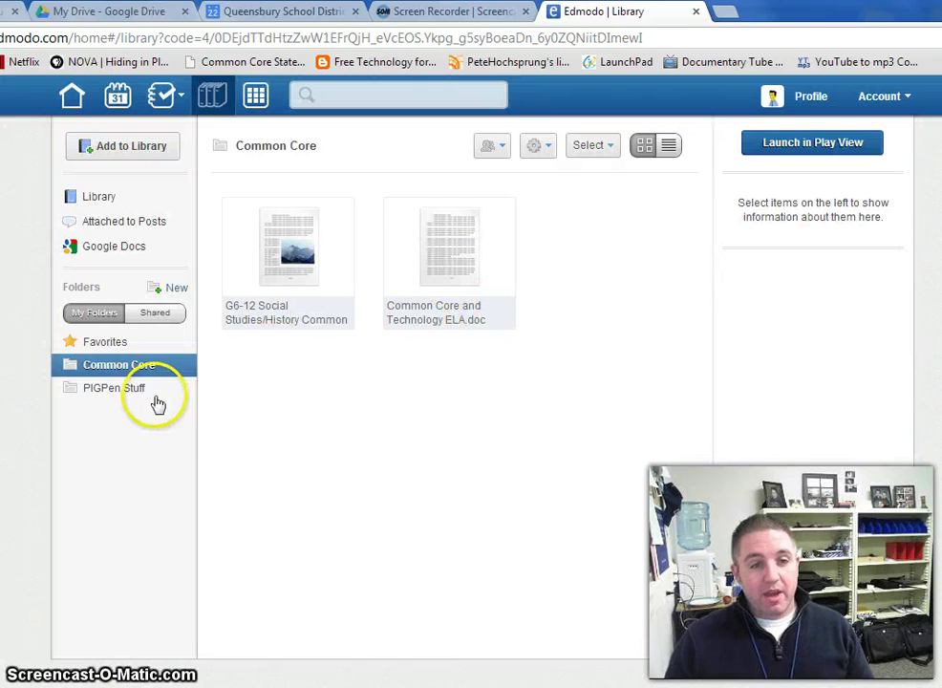
View the PIGPen Stuff folder, and filter the Google Docs to the PI Grant Materials Google folder.
{"action": "left_click", "coordinate": [124, 390]}
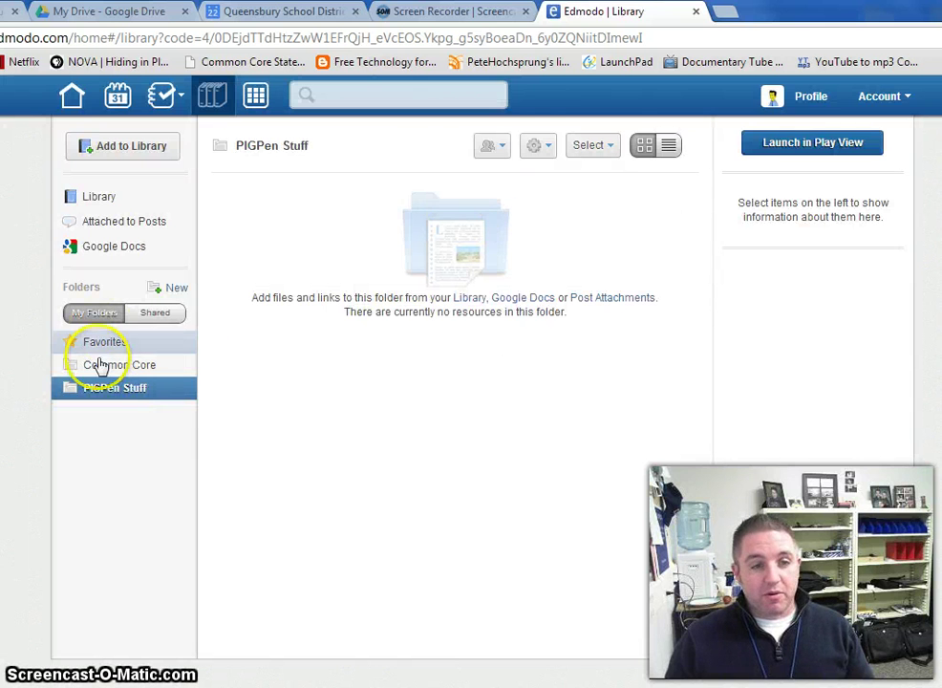
{"action": "left_click", "coordinate": [79, 248]}
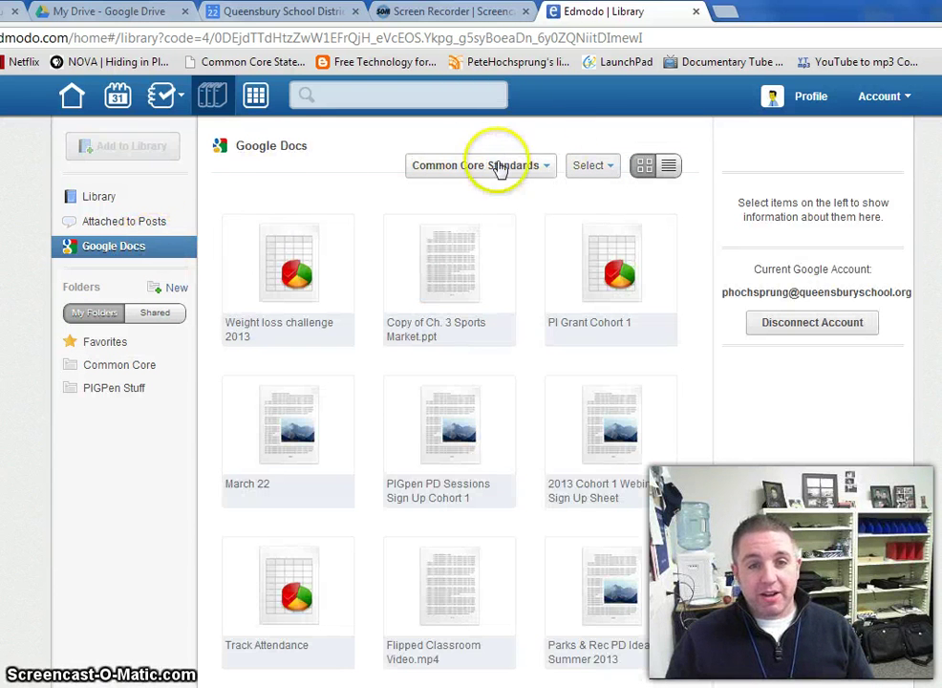
{"action": "left_click", "coordinate": [541, 164]}
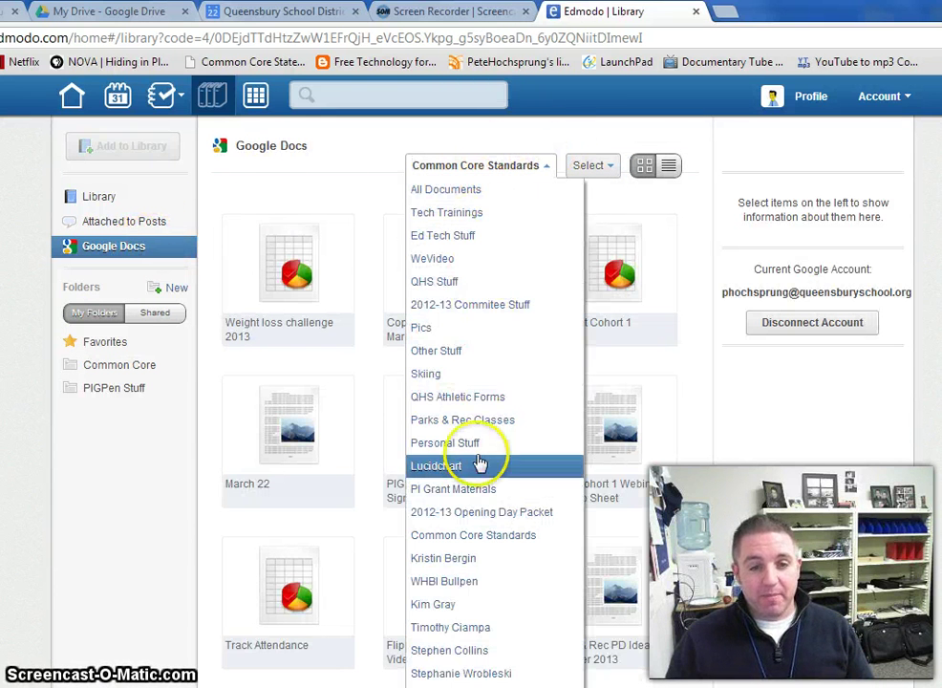
{"action": "left_click", "coordinate": [478, 489]}
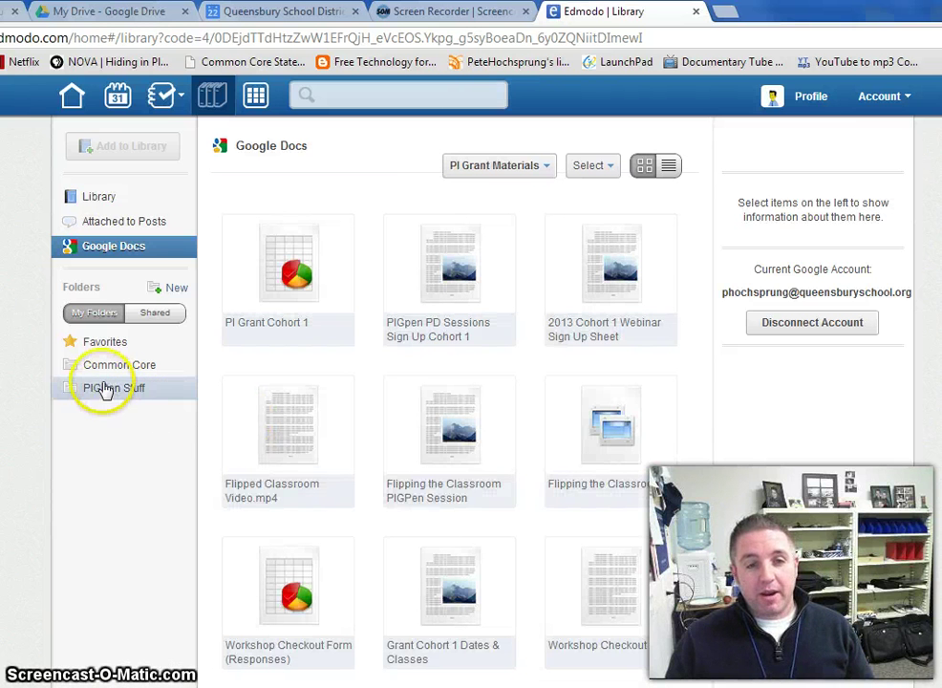
Add the Flipping the Classroom presentation to a library folder and display the full Library contents.
{"action": "left_click", "coordinate": [614, 431]}
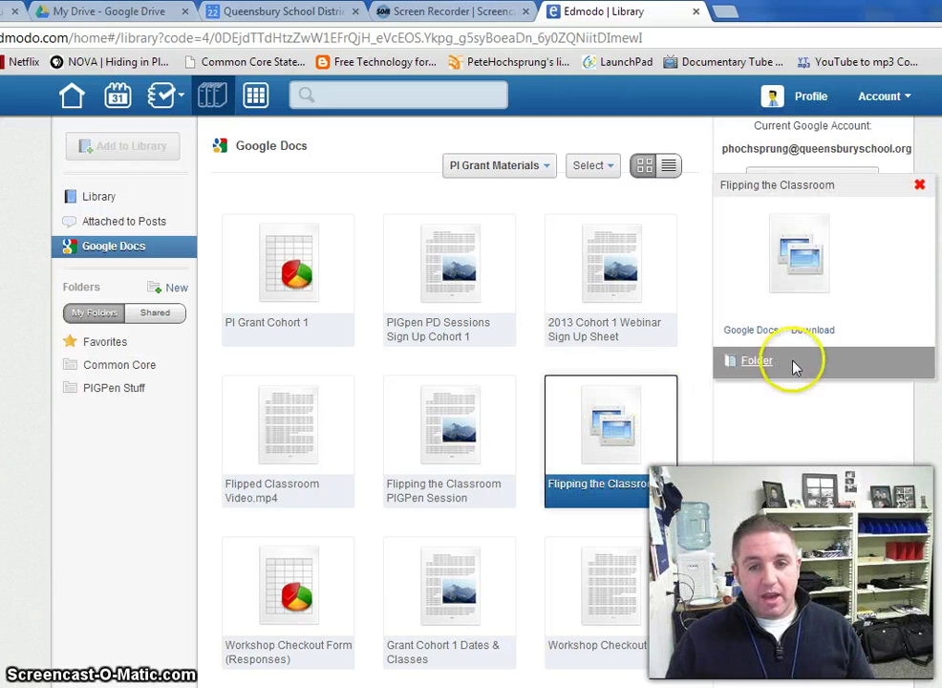
{"action": "left_click", "coordinate": [759, 362]}
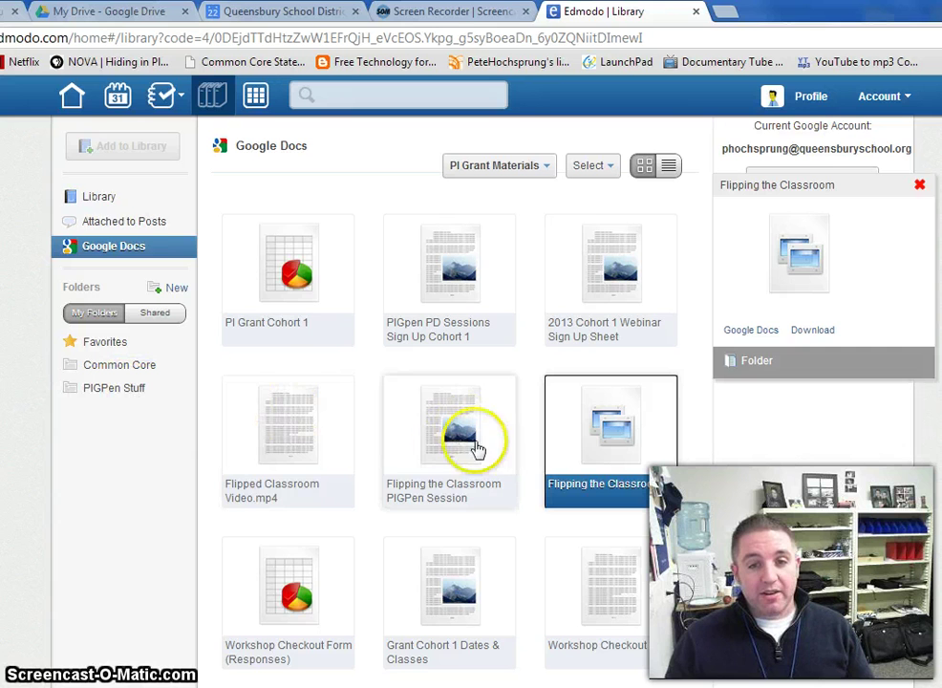
{"action": "left_click", "coordinate": [101, 198]}
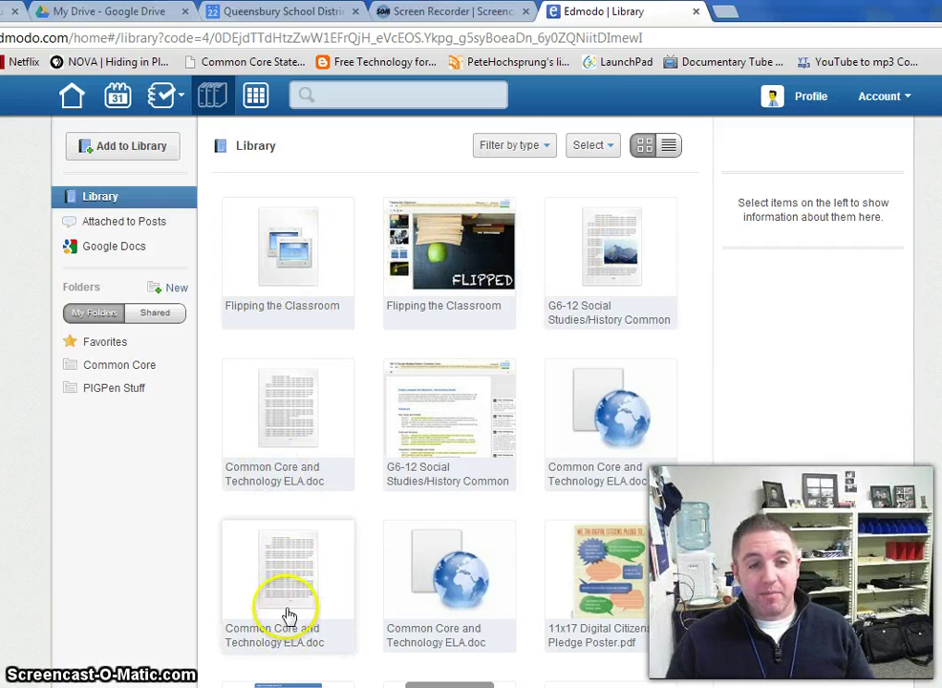
Start a note to the Edmodo Training group reading "Google Doc Sample...".
{"action": "left_click", "coordinate": [74, 97]}
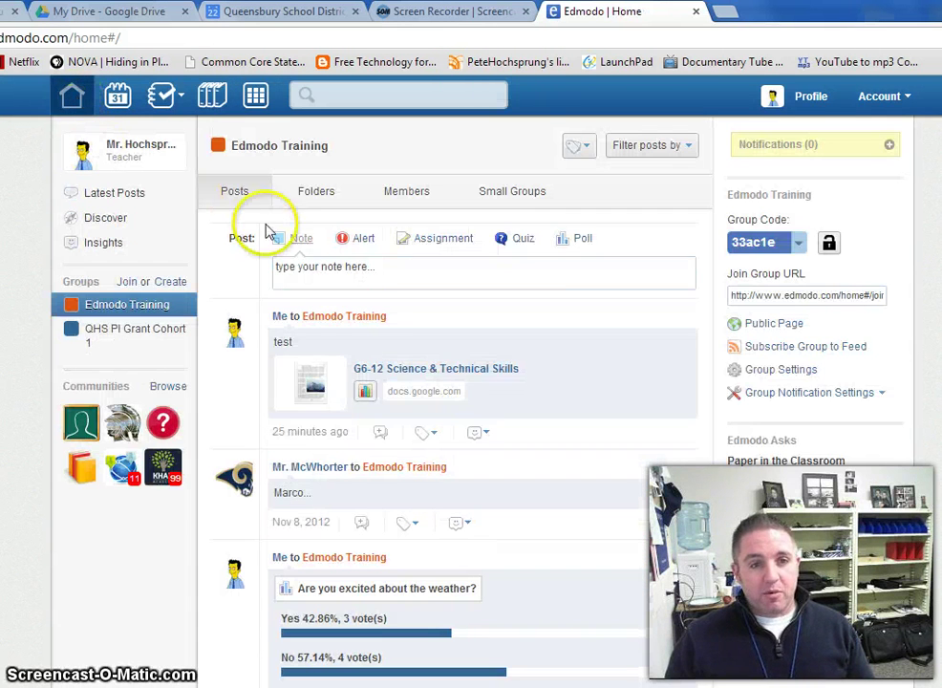
{"action": "left_click", "coordinate": [317, 271]}
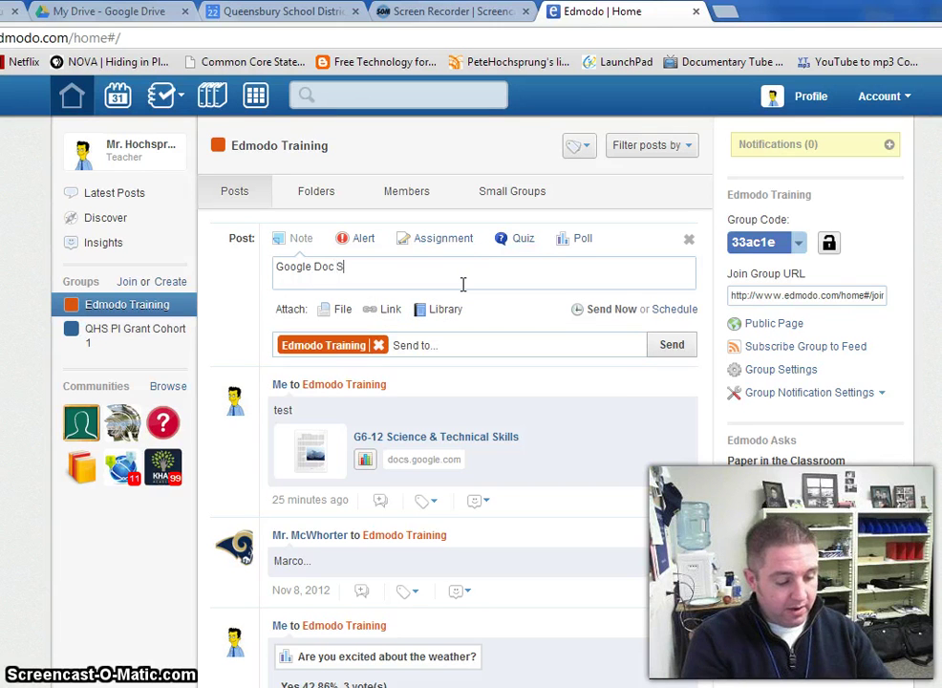
{"action": "type", "text": "Google Doc Sample..."}
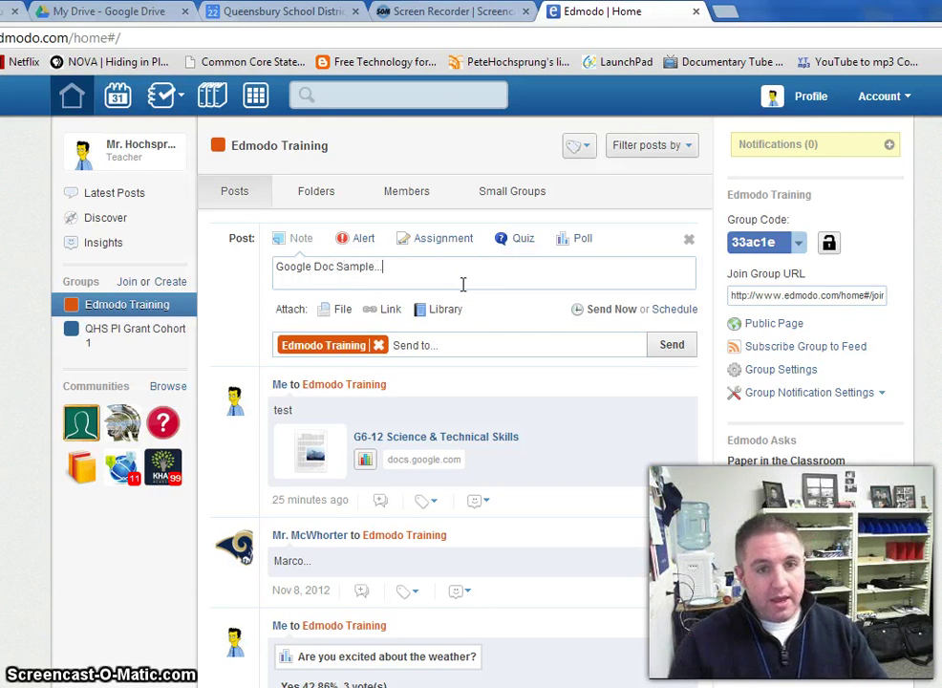
Attach G6-12 Social Studies/History Common Core from the Common Core library folder to the note.
{"action": "left_click", "coordinate": [451, 313]}
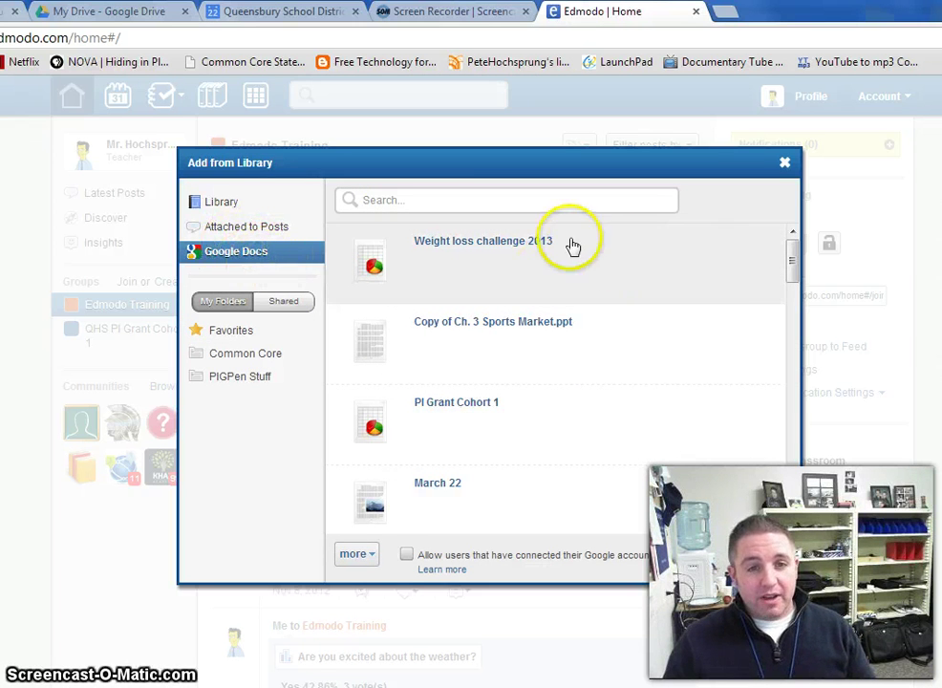
{"action": "scroll", "coordinate": [787, 363], "scroll_direction": "down", "scroll_amount": 3}
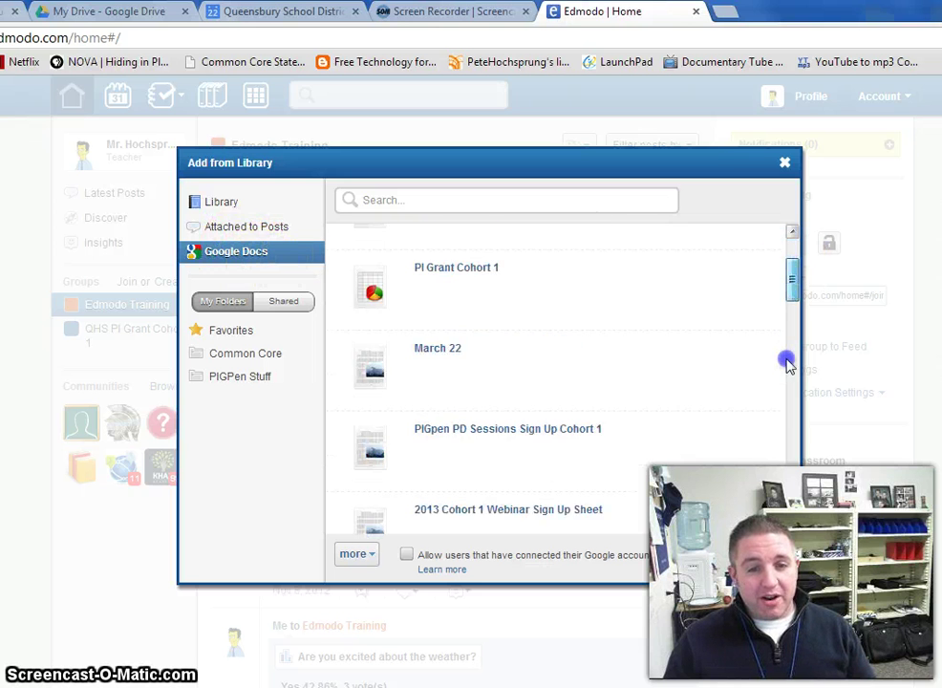
{"action": "left_click_drag", "start_coordinate": [787, 363], "coordinate": [815, 206]}
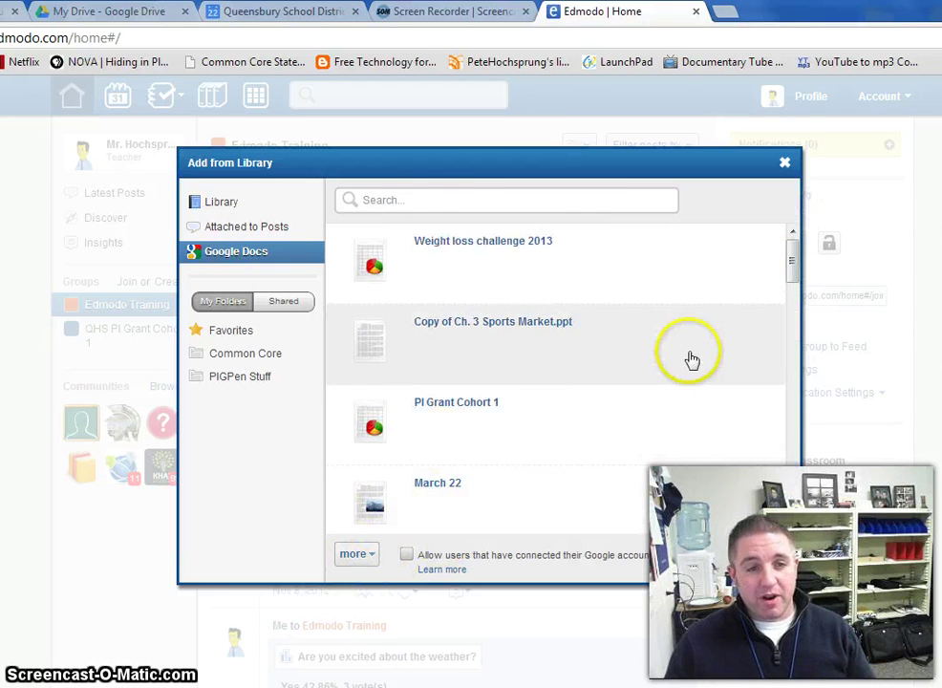
{"action": "left_click", "coordinate": [272, 358]}
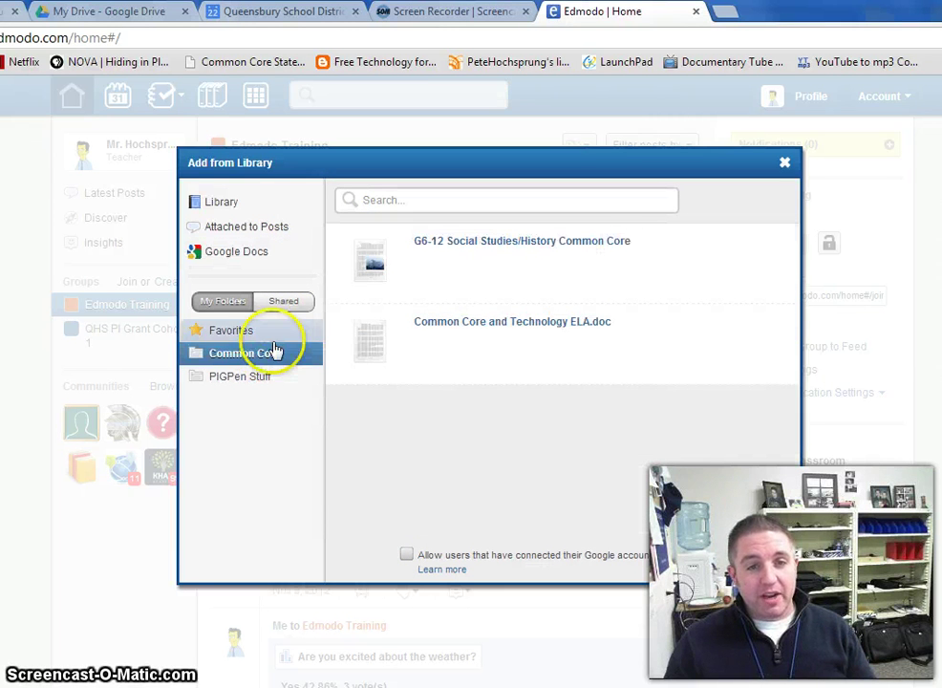
{"action": "left_click", "coordinate": [526, 274]}
{"action": "left_click", "coordinate": [729, 557]}
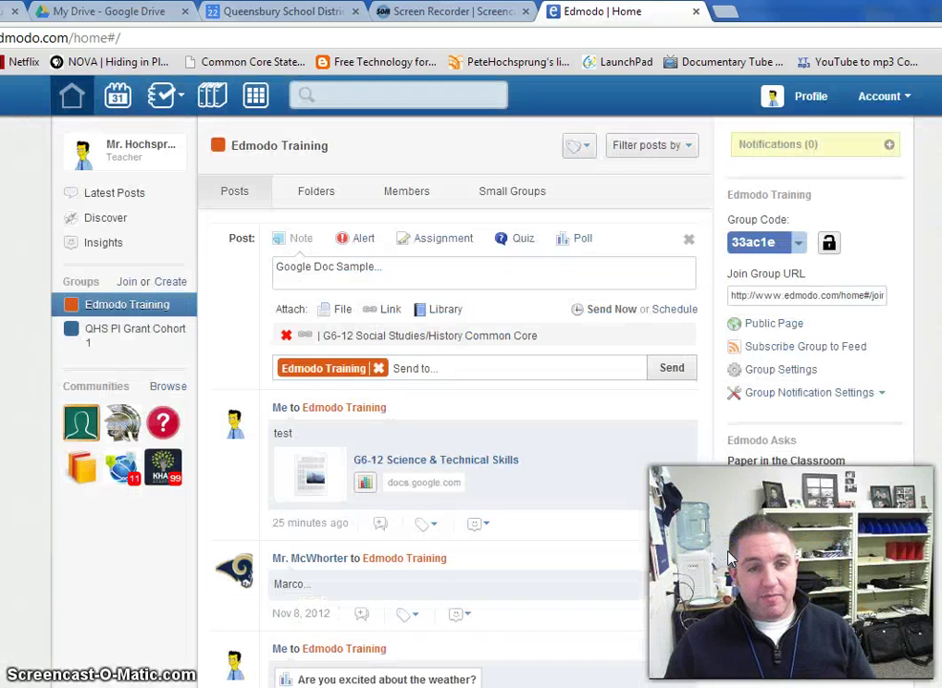
Attach Flipping the Classroom from the PIGPen Stuff library folder and send the note to the Edmodo Training group.
{"action": "left_click", "coordinate": [436, 316]}
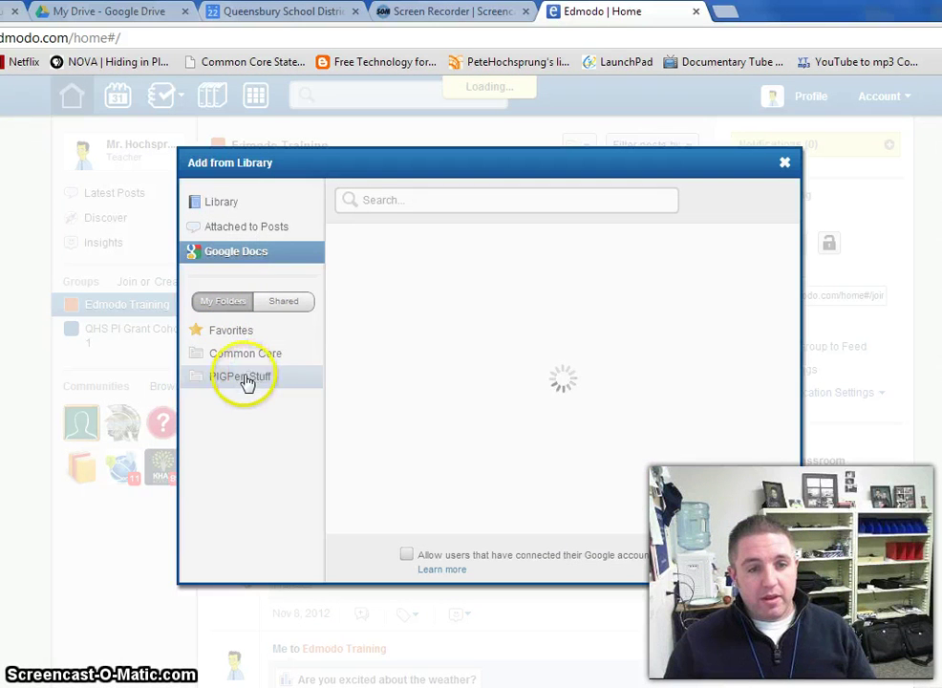
{"action": "left_click", "coordinate": [247, 380]}
{"action": "left_click", "coordinate": [446, 267]}
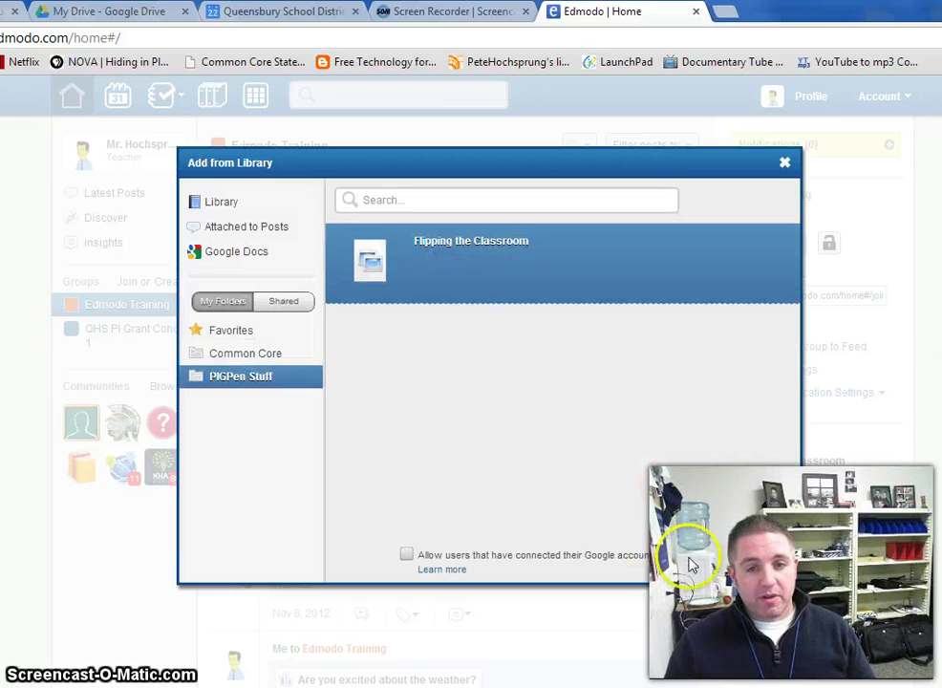
{"action": "left_click", "coordinate": [736, 570]}
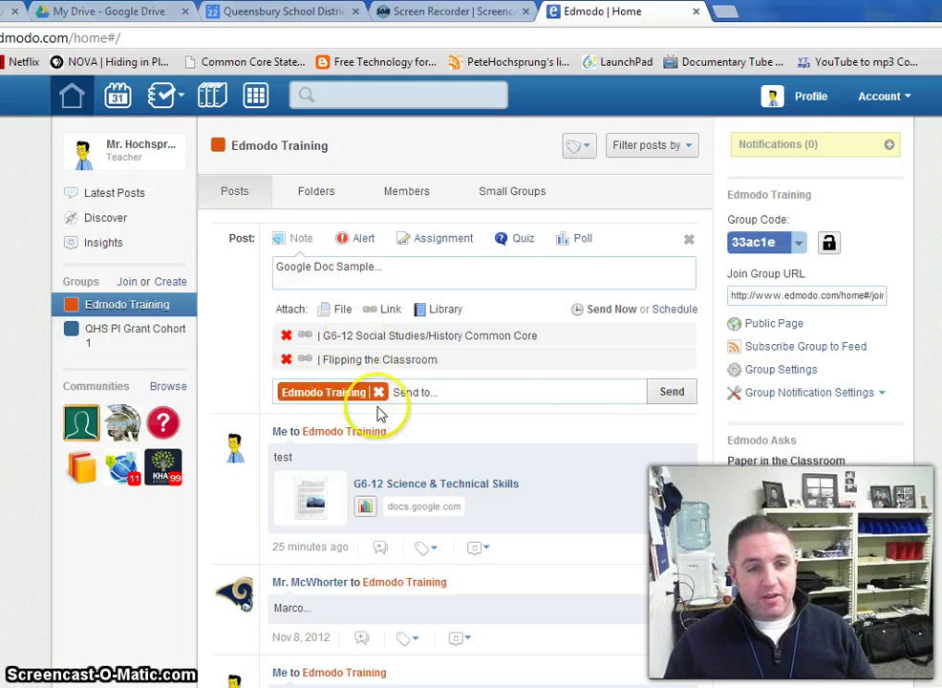
{"action": "left_click", "coordinate": [671, 394]}
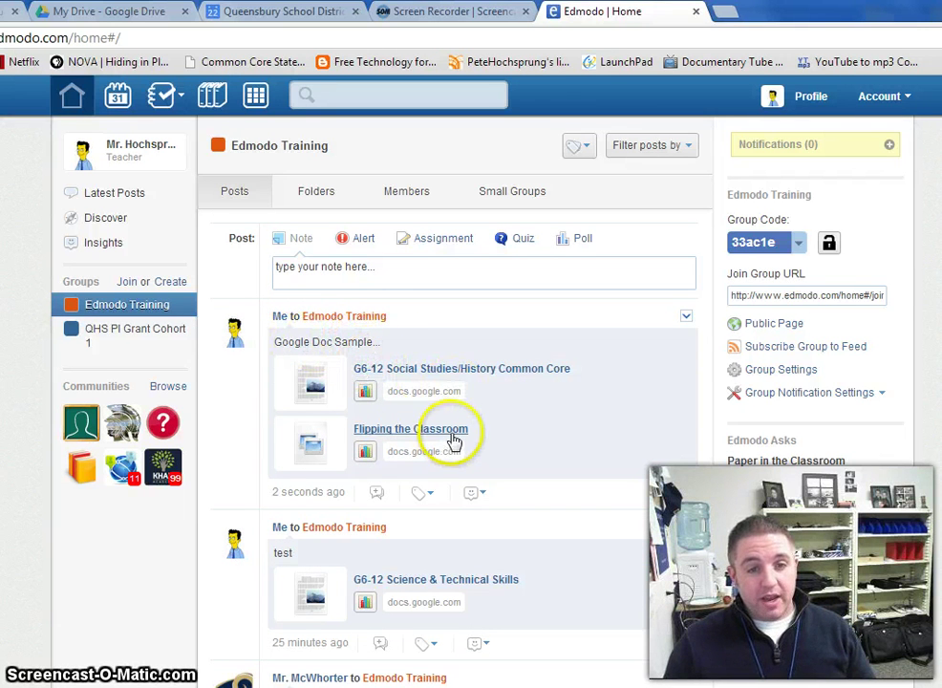
View the attached G6-12 Social Studies/History Common Core and Flipping the Classroom files from the new post, returning to Edmodo after each.
{"action": "left_click", "coordinate": [442, 374]}
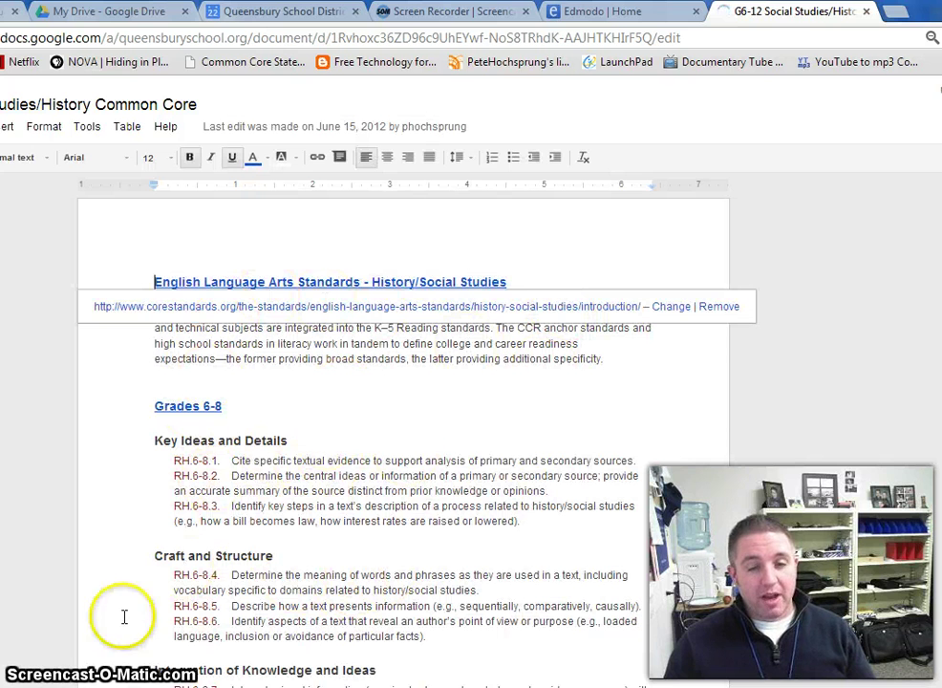
{"action": "left_click", "coordinate": [619, 14]}
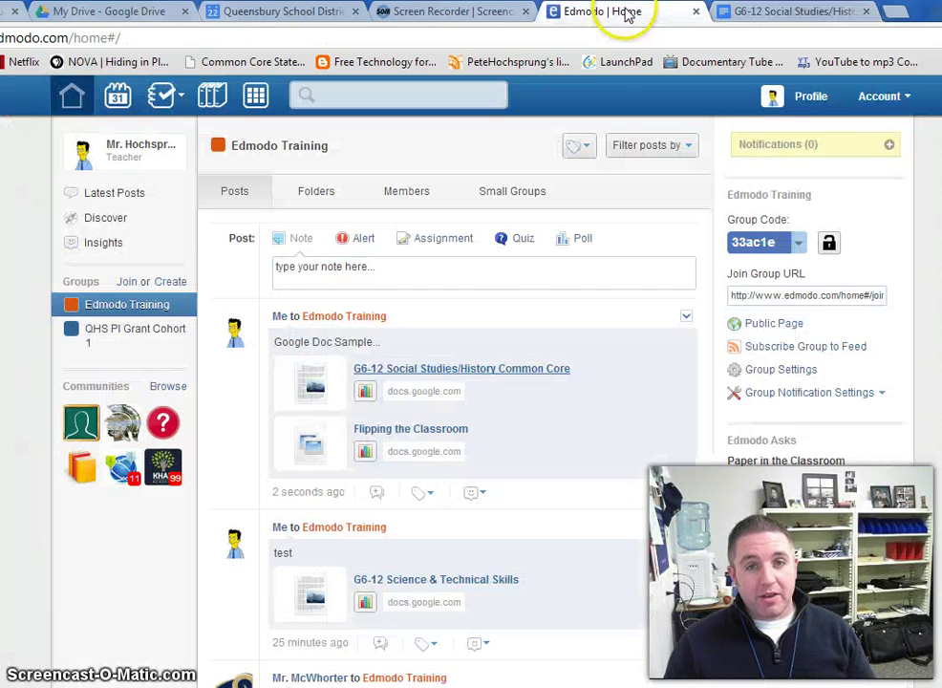
{"action": "left_click", "coordinate": [411, 432]}
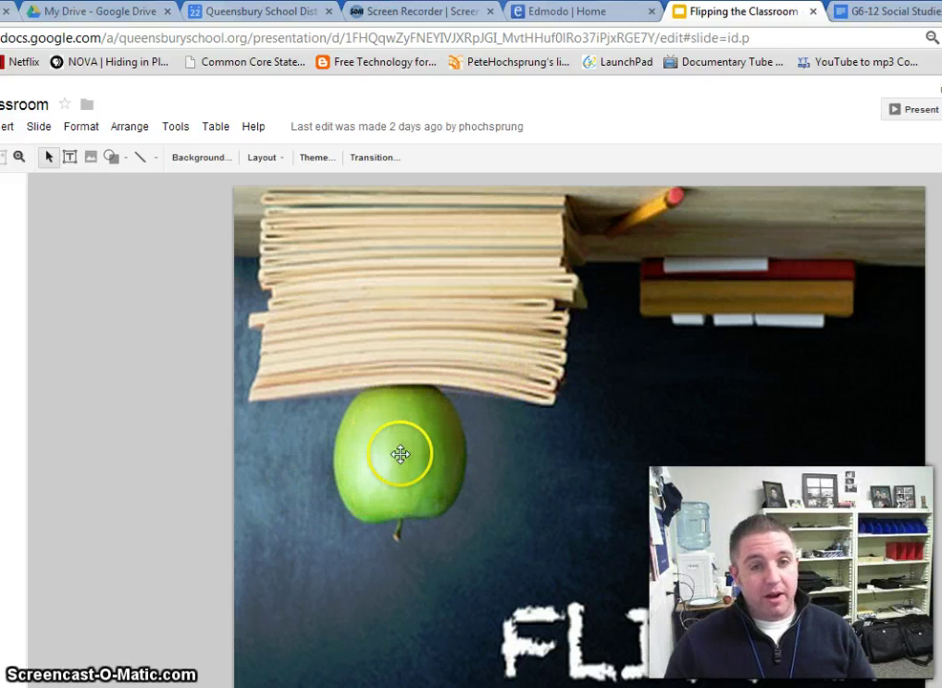
{"action": "left_click", "coordinate": [573, 13]}
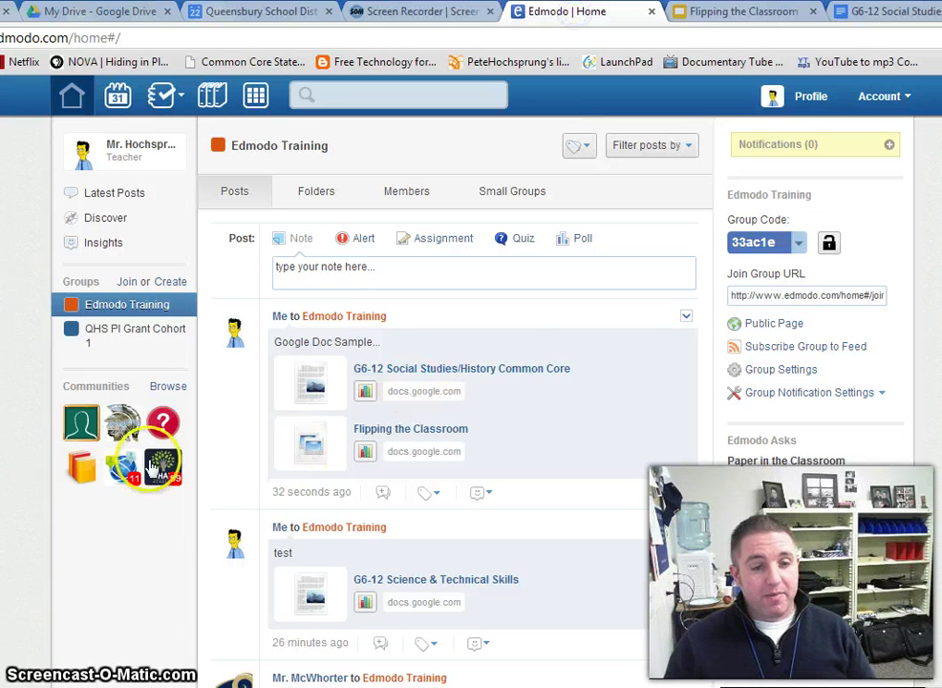